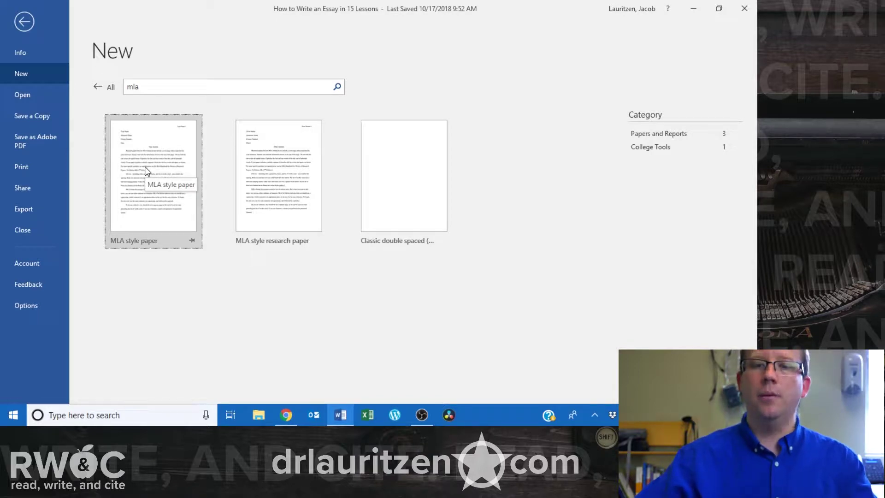
Step: Create a new document from the MLA style paper template
left_click(168, 186)
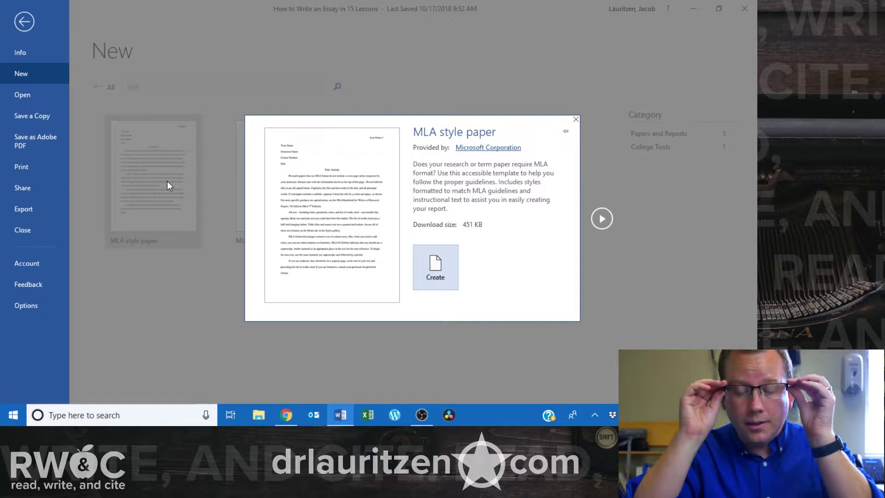
left_click(447, 262)
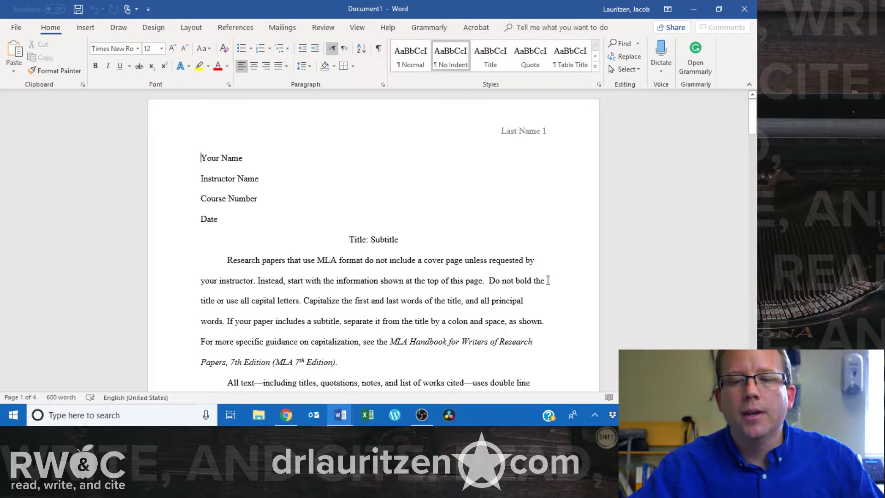
Step: Center the Works Cited heading on the last page of the document
scroll(547, 280, "down", 10)
left_click_drag(752, 165, 754, 323)
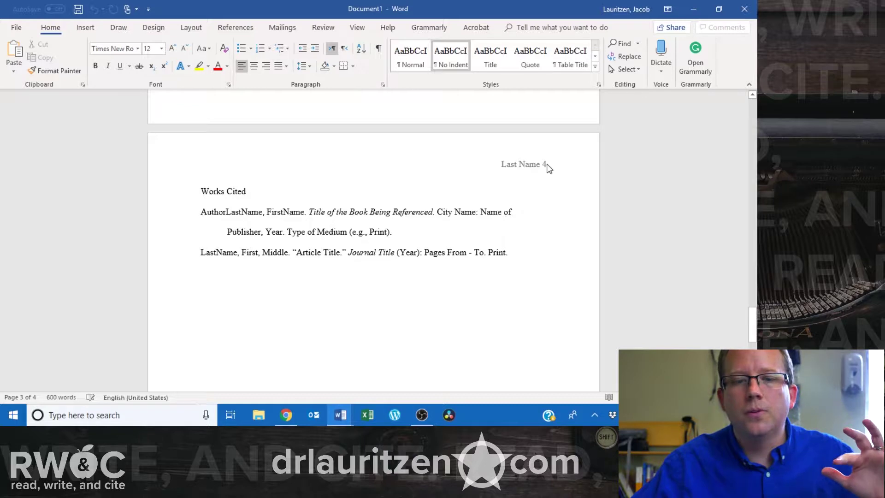
triple_click(253, 194)
left_click(258, 68)
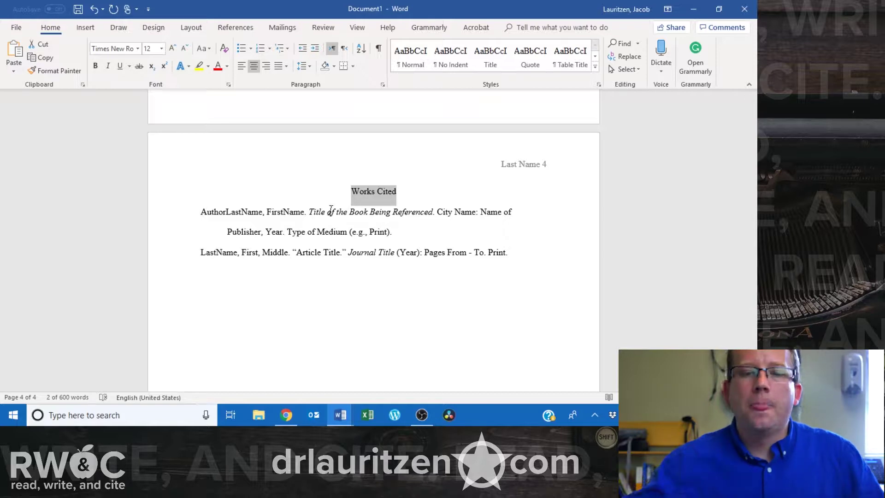
Step: Highlight the author name placeholder in the first Works Cited entry and the one in the second entry
left_click(202, 210)
key("ctrl+shift+Right")
key("ctrl+shift+Right")
key("ctrl+shift+Right")
left_click(202, 253)
key("ctrl+shift+Right")
key("ctrl+shift+Right")
key("ctrl+shift+Right")
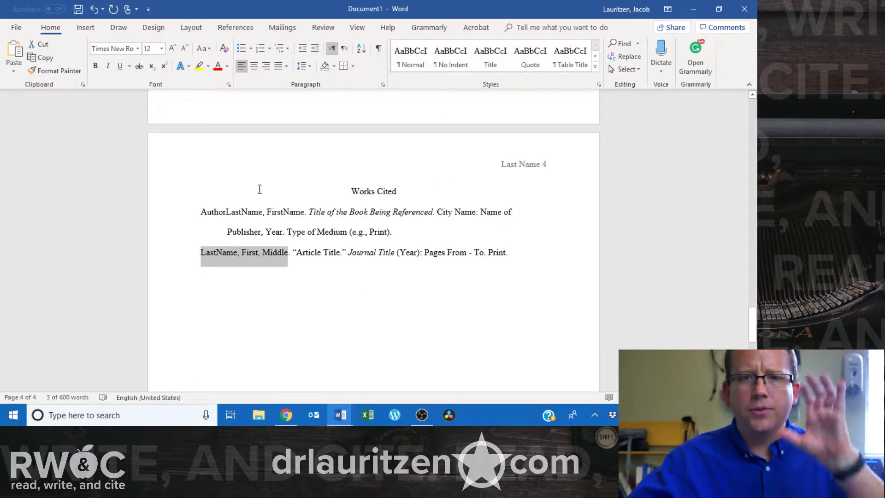
Step: Replace the author placeholder in the first Works Cited entry with the author's last name and first name
left_click(229, 213)
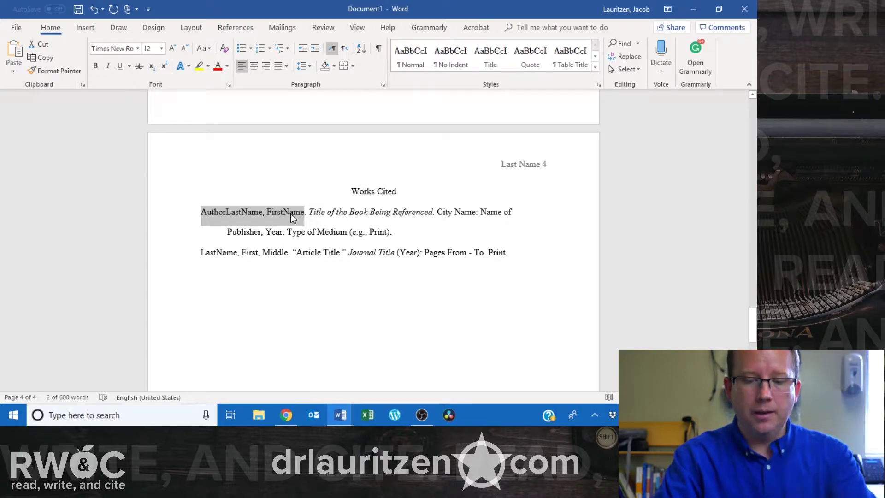
type("Lauritzen, J")
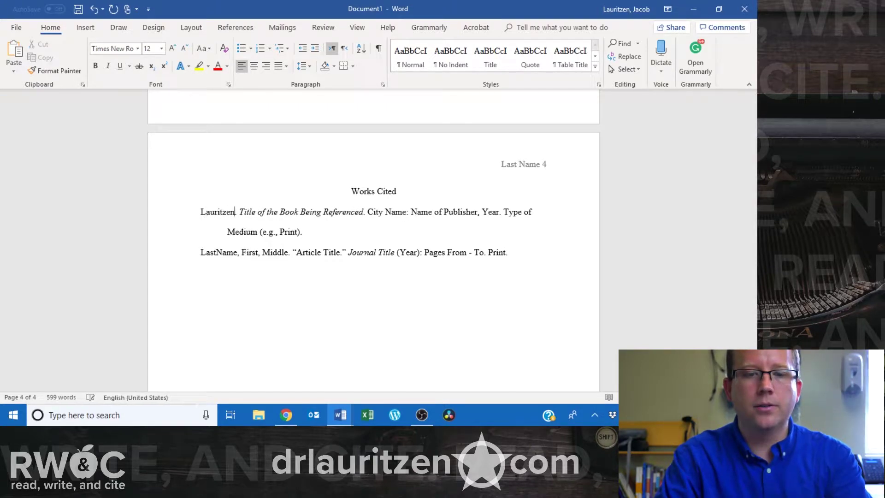
type("acob")
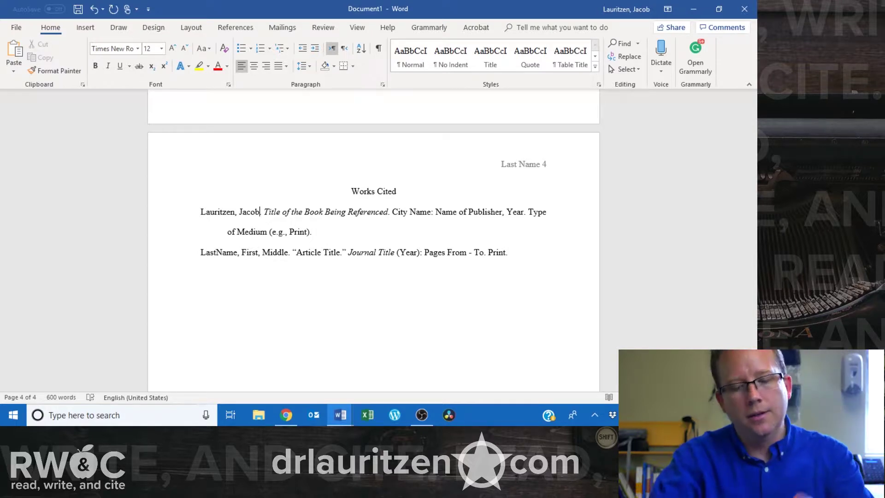
type("and")
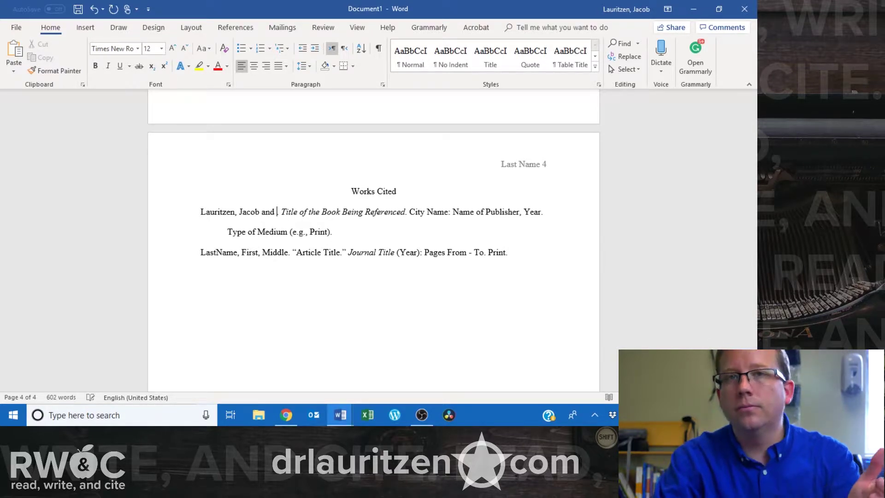
key("BackSpace")
key("BackSpace")
key("BackSpace")
key("BackSpace")
key("BackSpace")
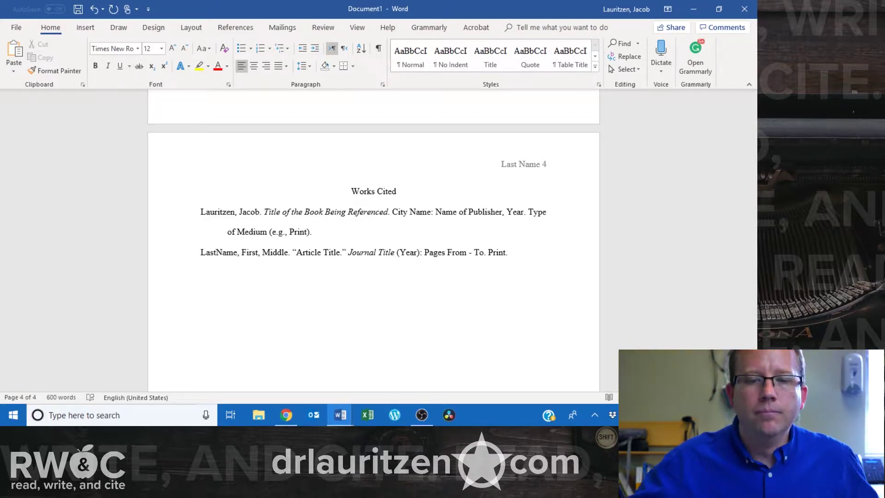
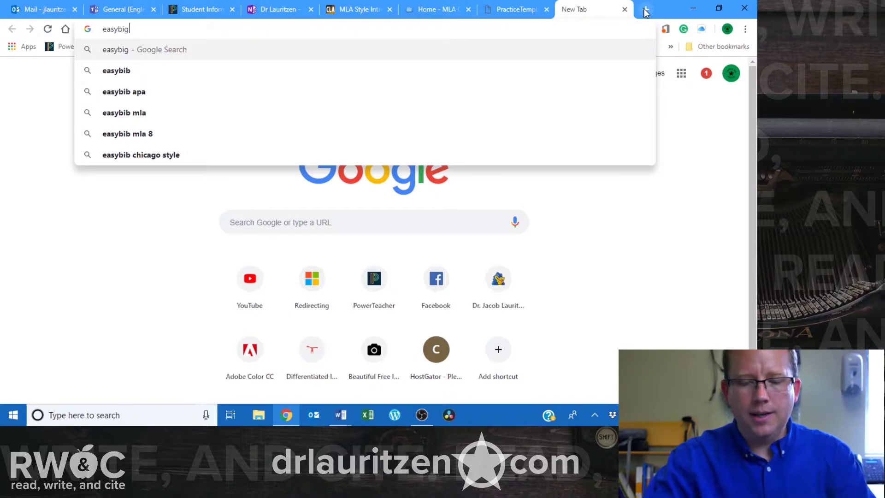
Step: Search the web for easybib, open the EasyBib site and choose to create citations only
key("BackSpace")
type("b")
key("Return")
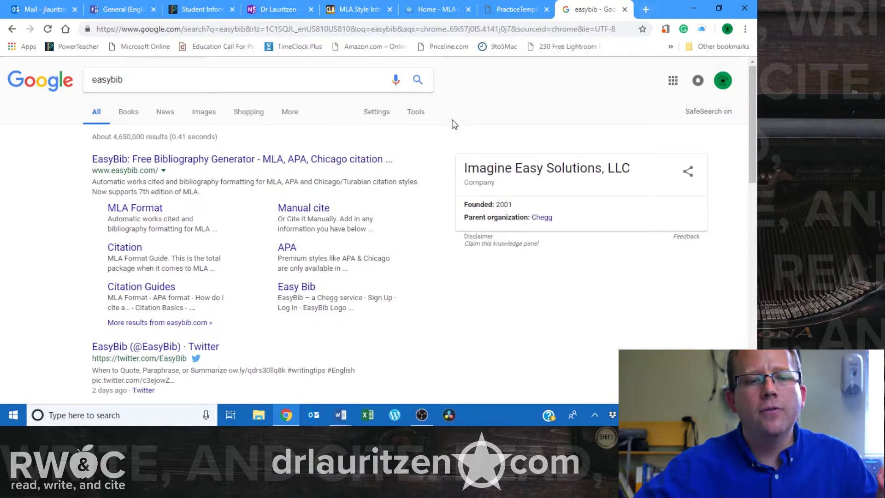
left_click(338, 160)
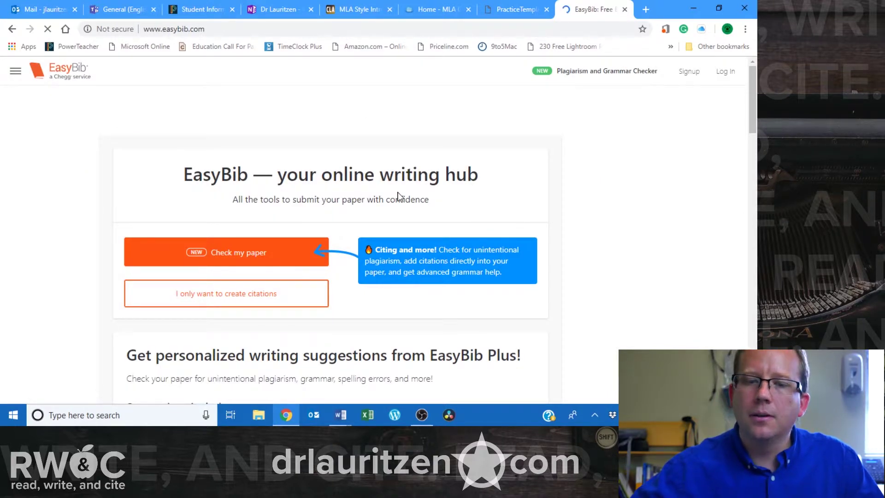
scroll(398, 195, "down", 1)
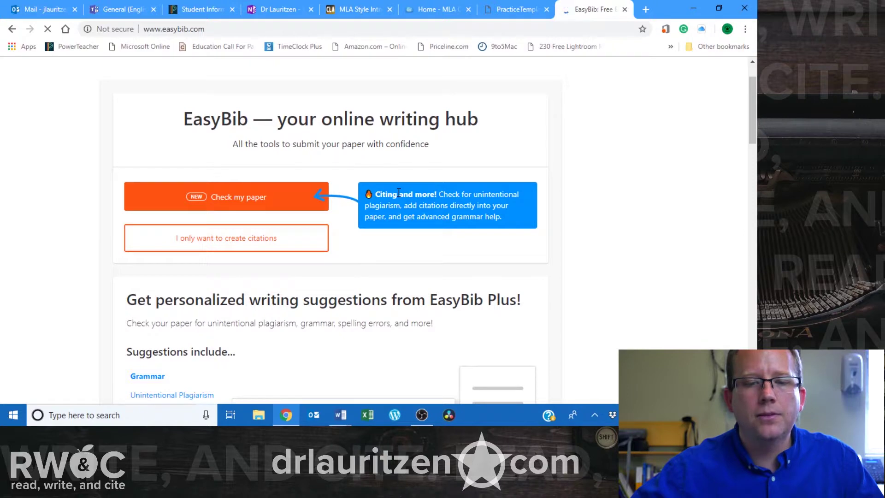
left_click(284, 240)
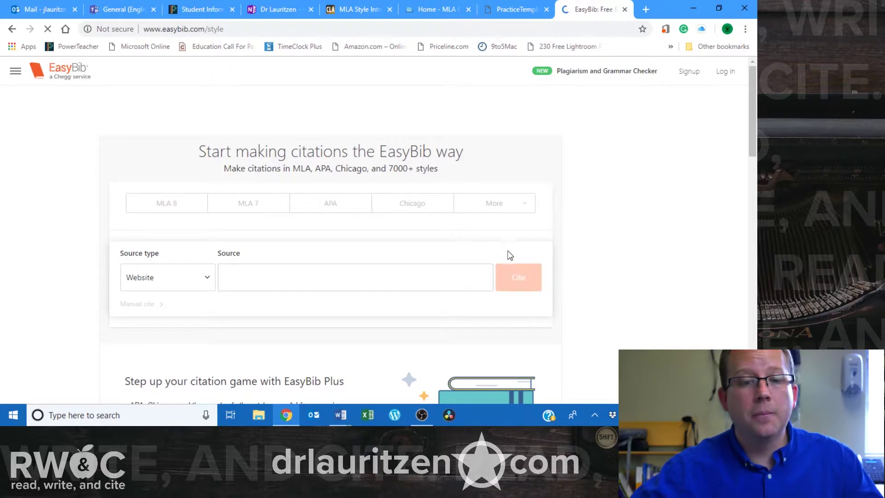
Step: Try to set the source type to Book before choosing a citation style
scroll(544, 253, "down", 2)
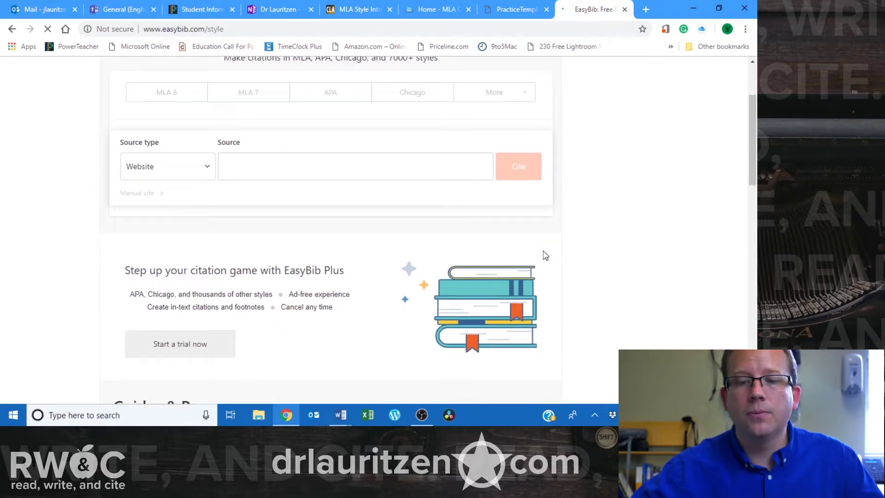
left_click(210, 169)
left_click(199, 207)
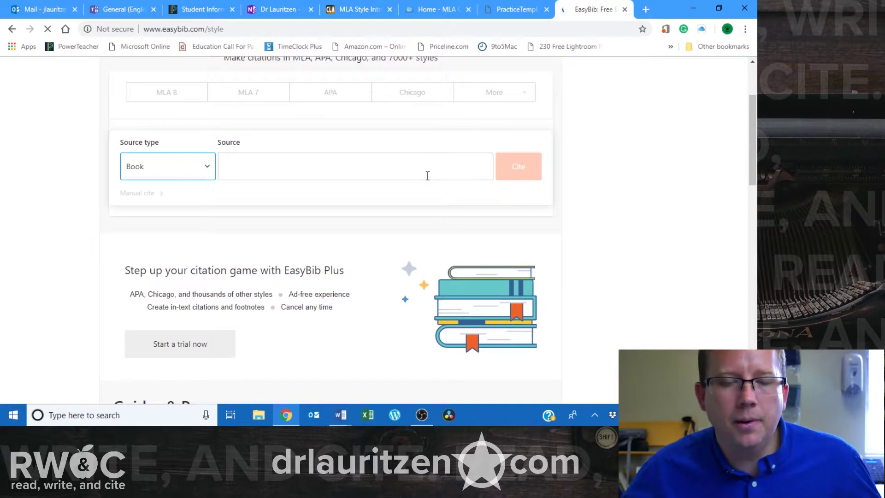
Step: Choose the MLA 8 citation style and set the source type to Book
scroll(428, 176, "up", 3)
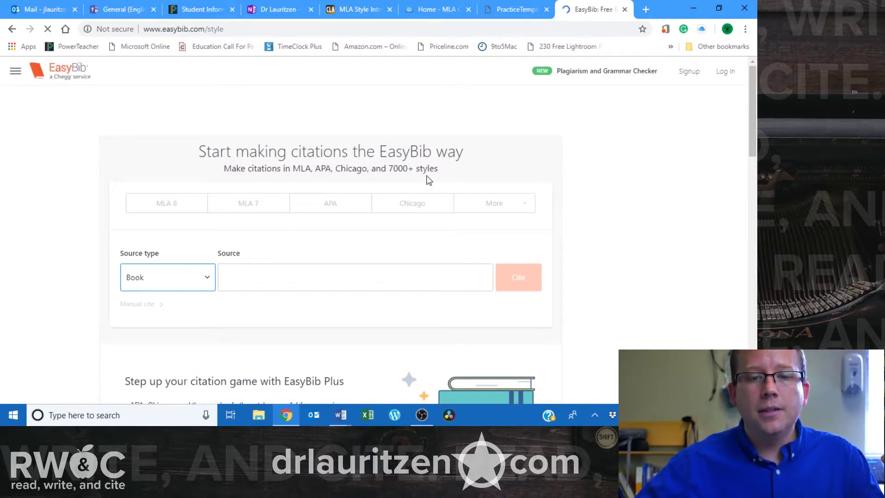
scroll(429, 180, "down", 1)
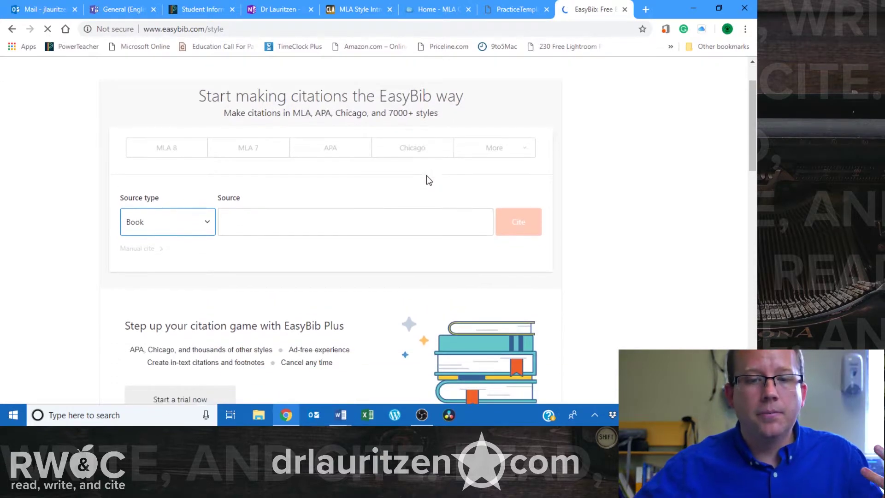
left_click(186, 150)
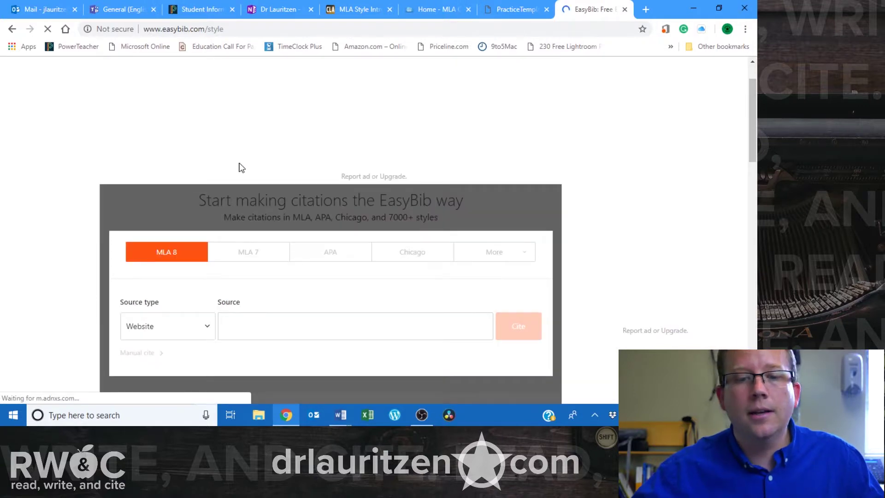
scroll(354, 258, "down", 3)
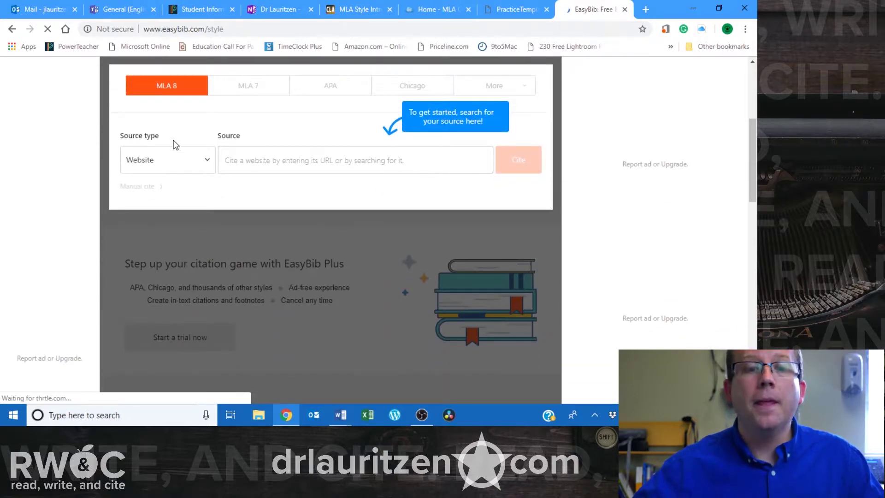
left_click(205, 165)
left_click(194, 199)
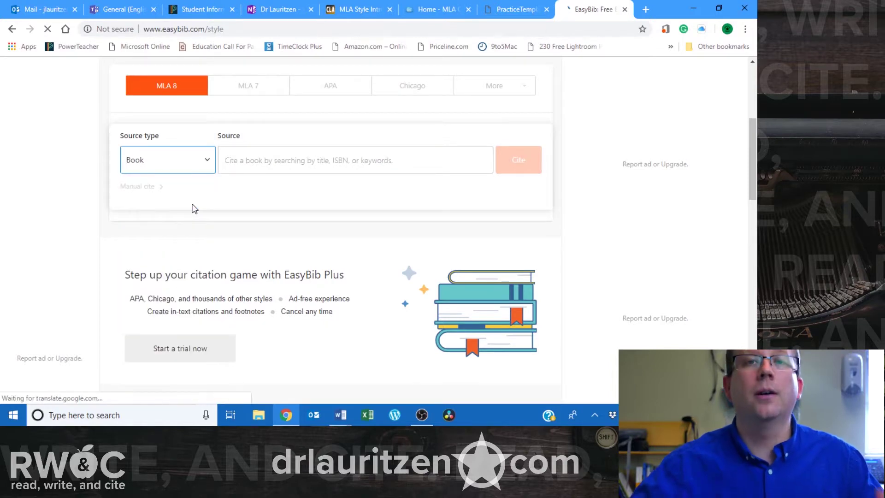
Step: Search for the book "moby dick" as the source to cite
left_click(261, 160)
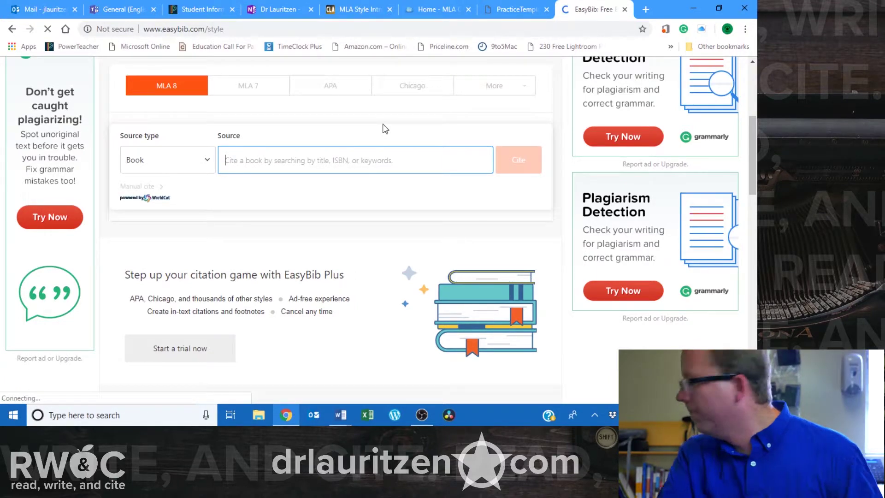
type("moby dick")
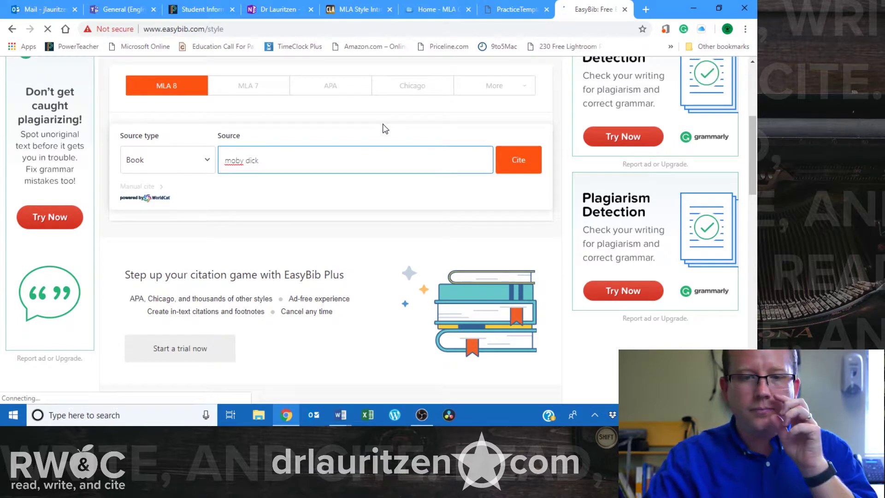
key("Return")
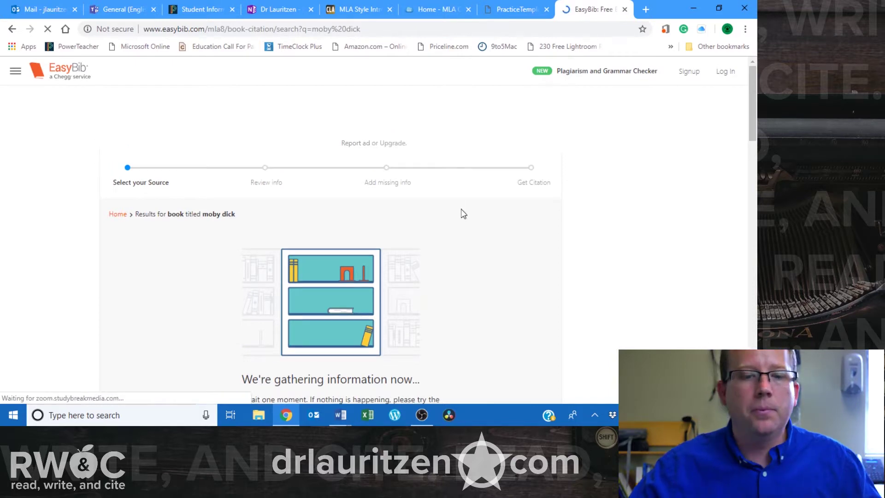
Step: Examine the authors, publishers and years of the listed Moby Dick editions and the source credibility questions
scroll(464, 214, "down", 3)
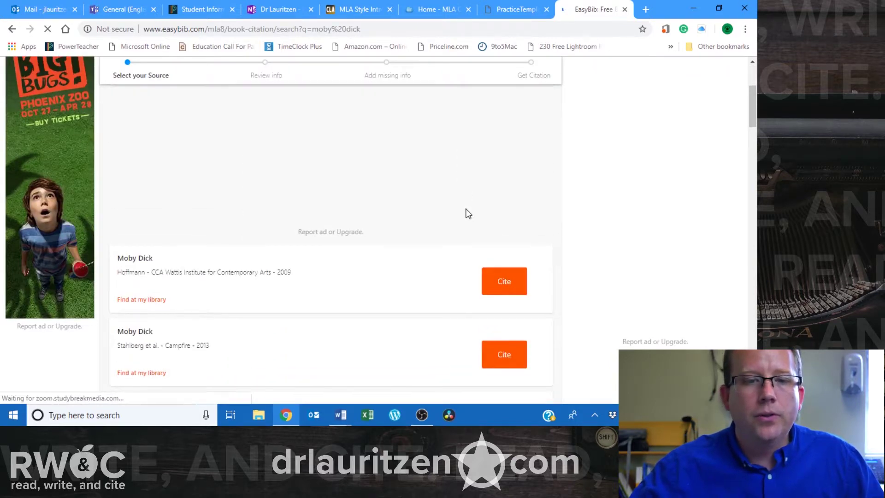
scroll(466, 212, "down", 2)
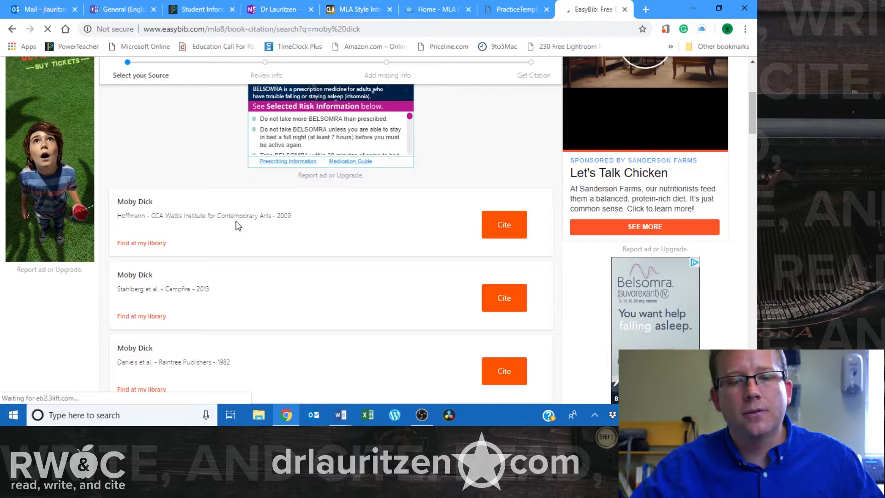
scroll(275, 245, "down", 2)
scroll(276, 245, "down", 5)
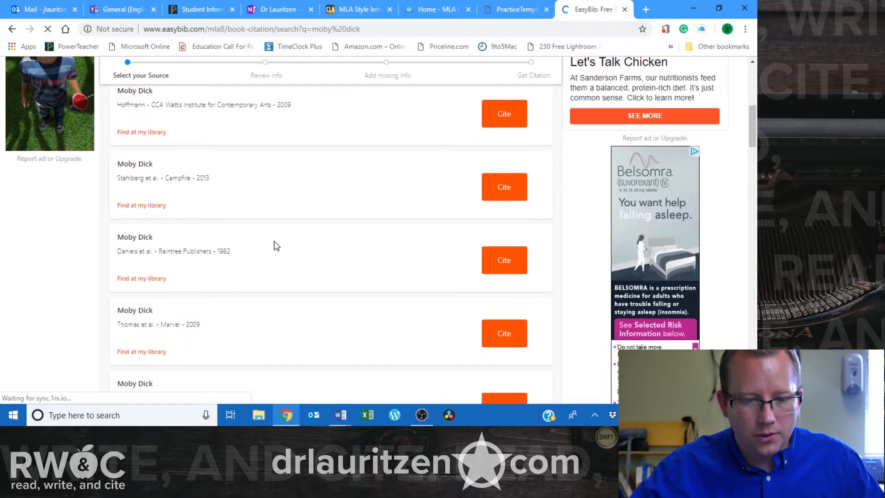
scroll(275, 245, "down", 2)
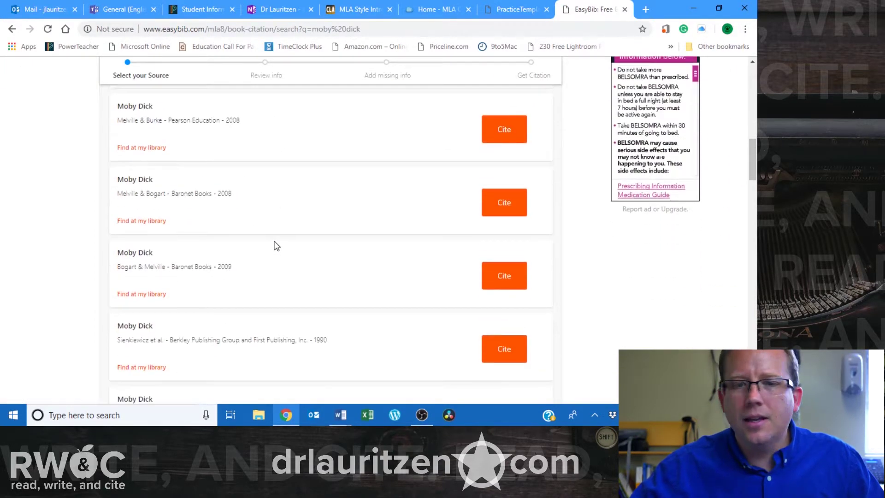
scroll(276, 245, "up", 10)
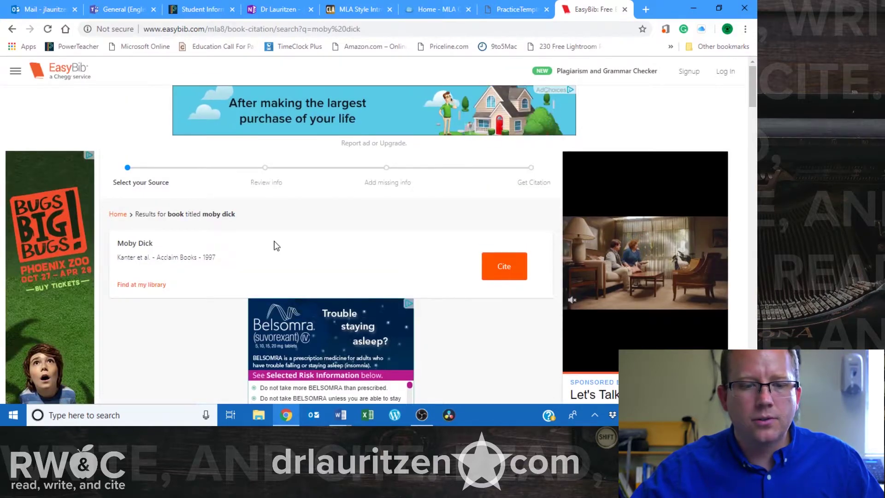
scroll(275, 245, "down", 15)
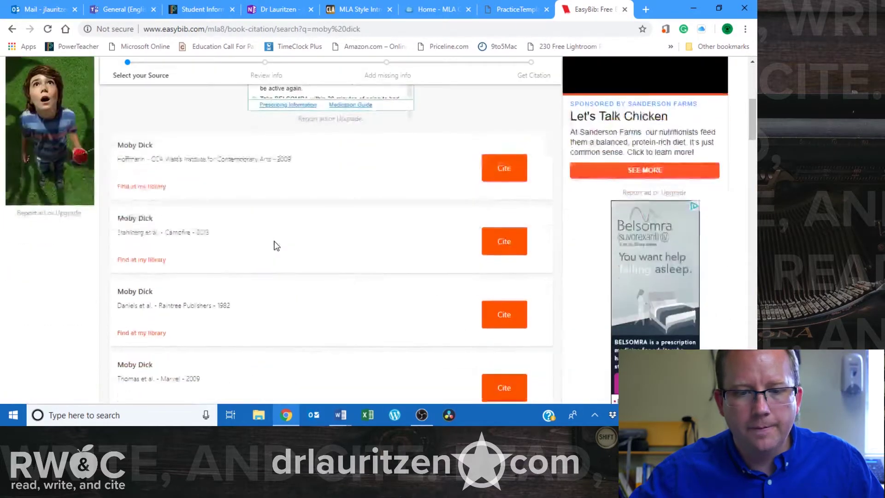
scroll(275, 245, "down", 15)
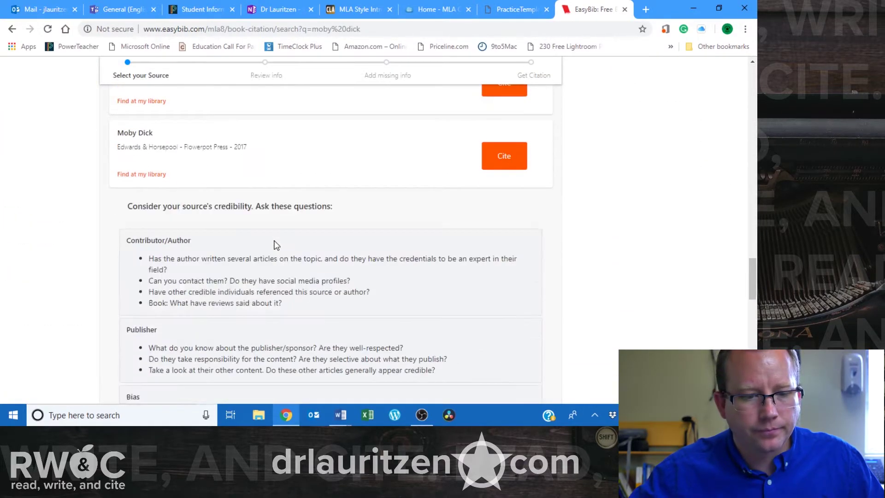
scroll(275, 244, "up", 7)
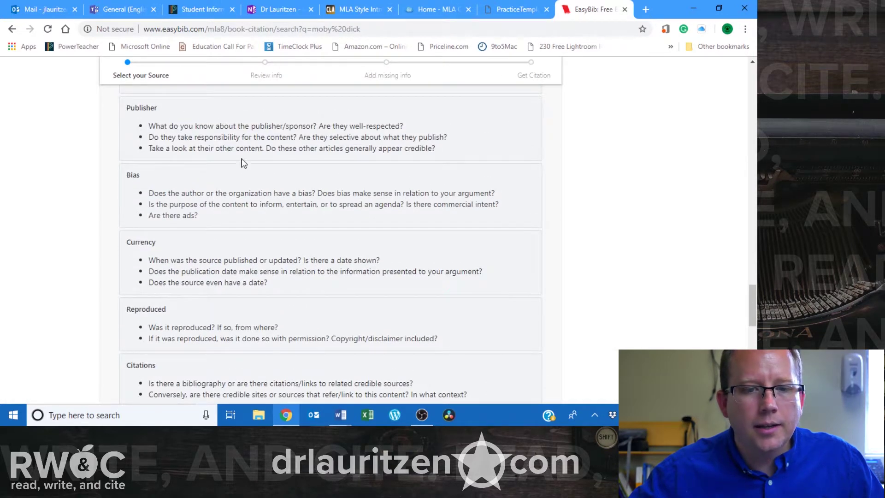
scroll(233, 157, "up", 5)
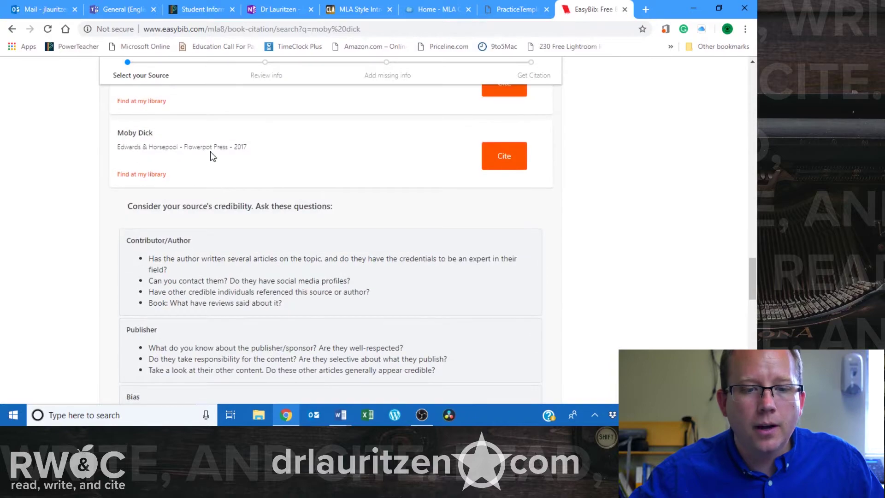
scroll(273, 199, "up", 5)
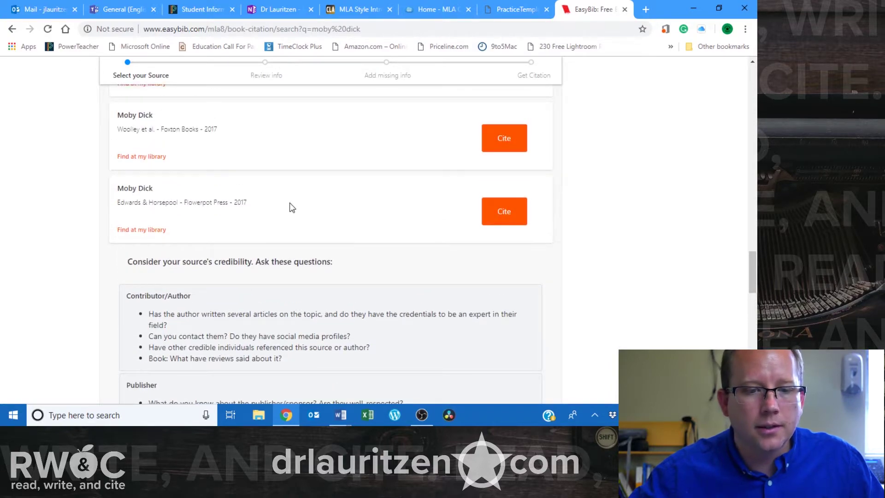
Step: Select the 1997 Acclaim Books edition of Moby Dick to cite and review its source information and the page's guidance
scroll(291, 207, "up", 5)
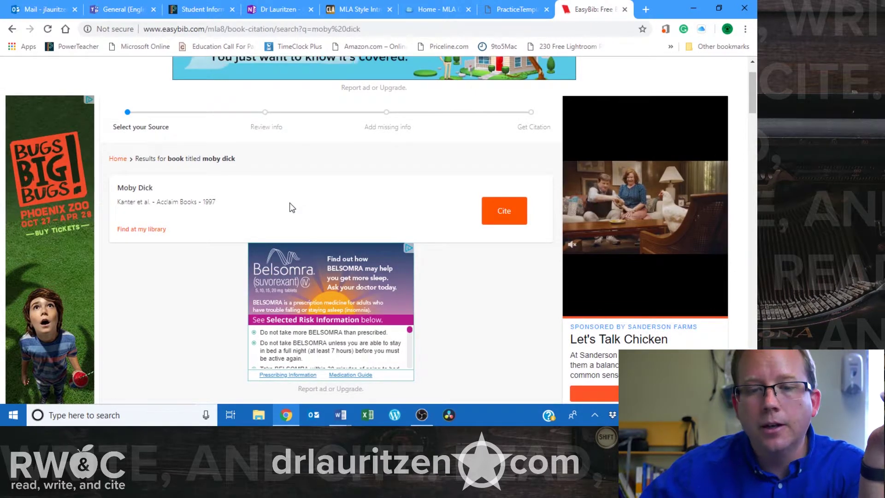
left_click(503, 219)
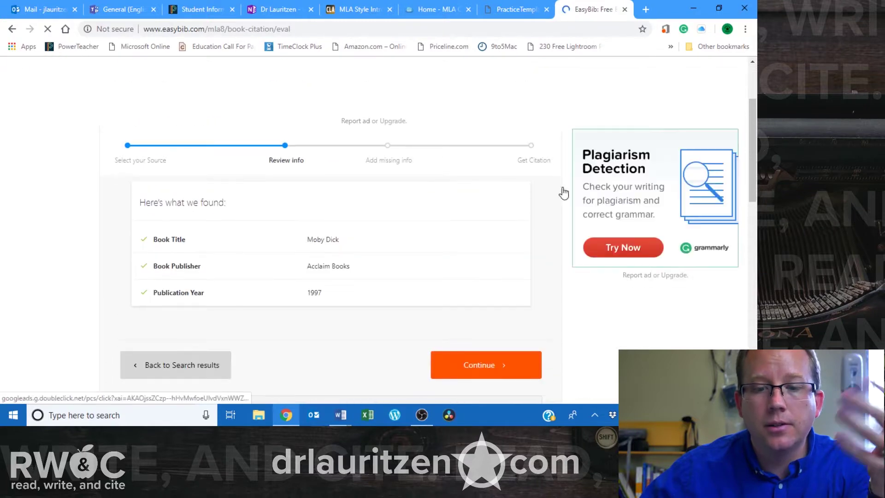
scroll(369, 198, "down", 2)
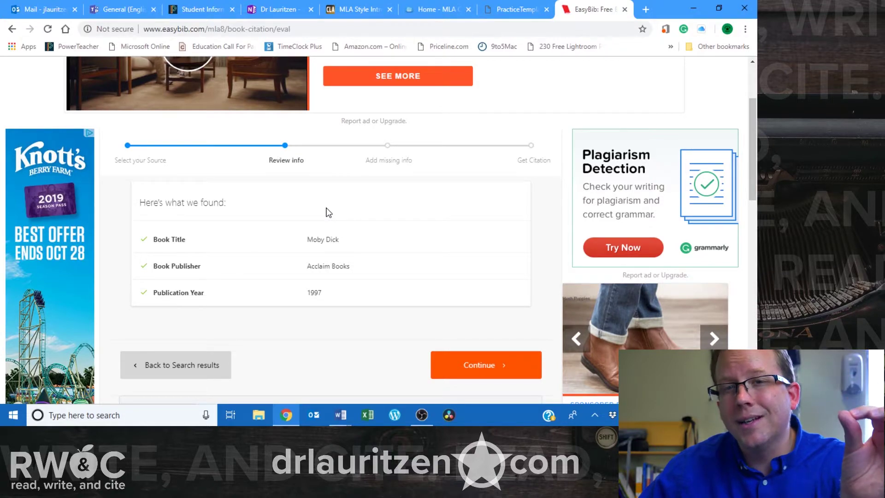
scroll(328, 212, "up", 3)
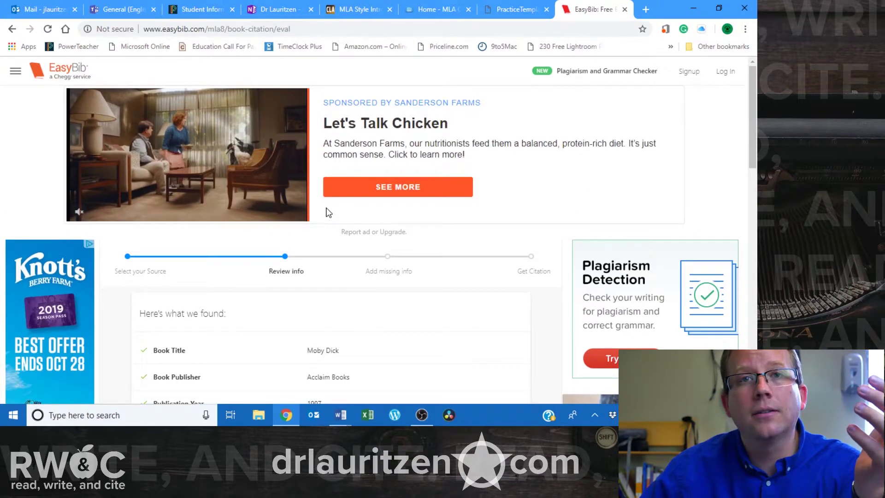
scroll(329, 212, "down", 7)
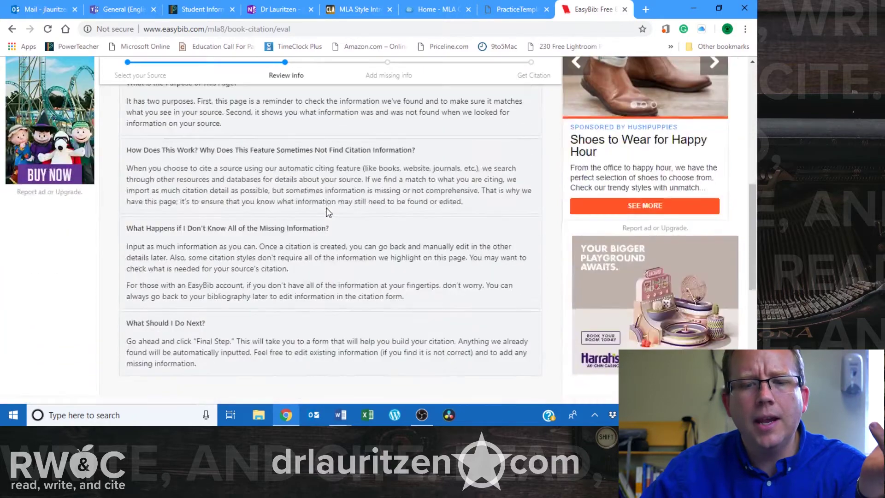
scroll(328, 212, "up", 5)
scroll(329, 213, "up", 1)
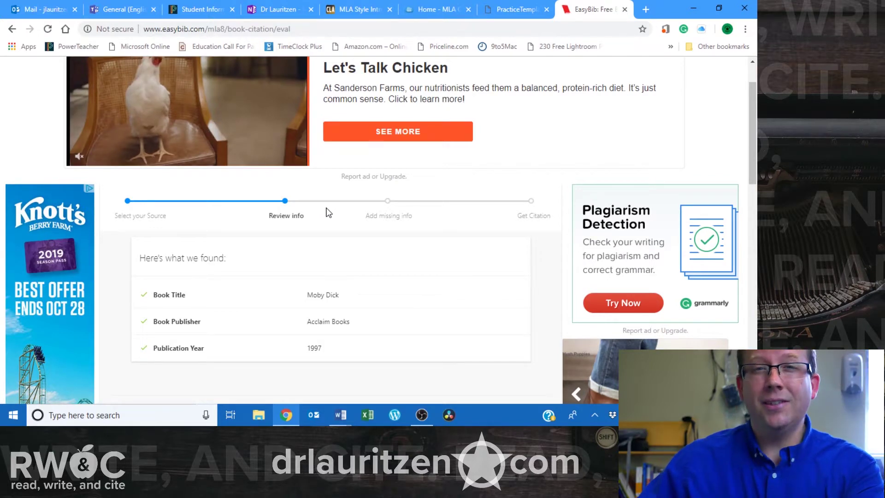
scroll(328, 212, "down", 5)
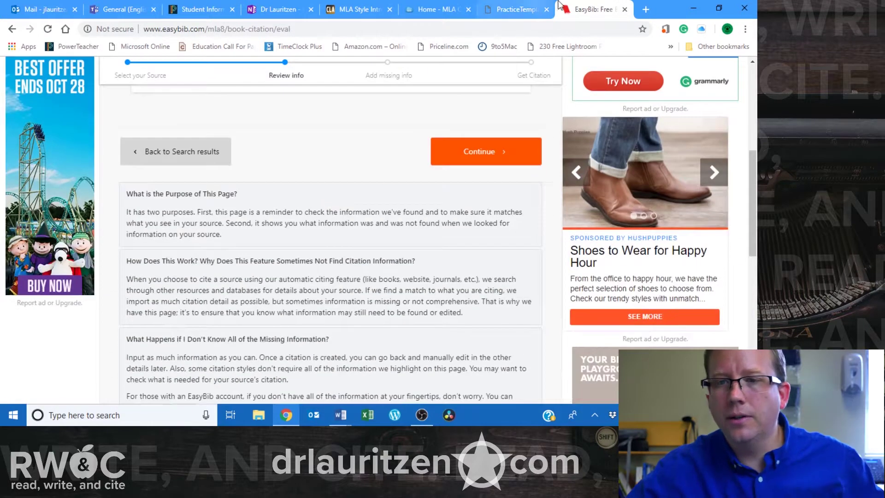
Step: Switch to the Document1 paper in Word to view its Works Cited page
mouse_move(336, 418)
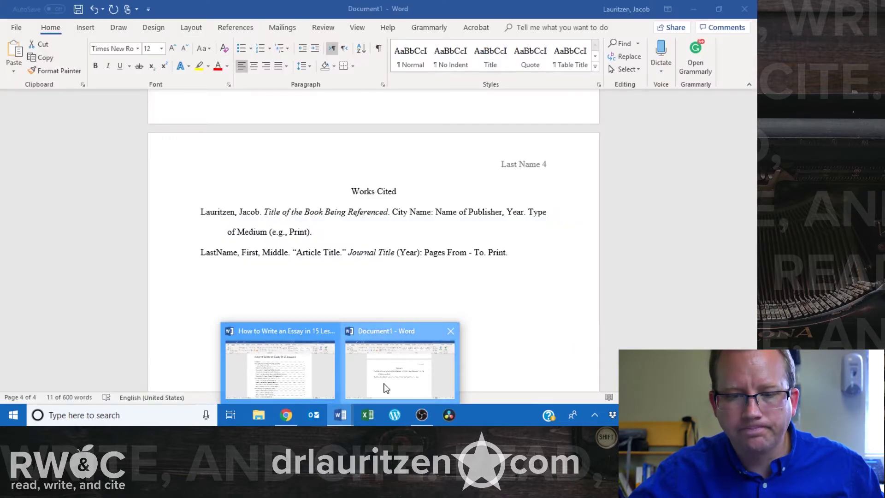
left_click(386, 388)
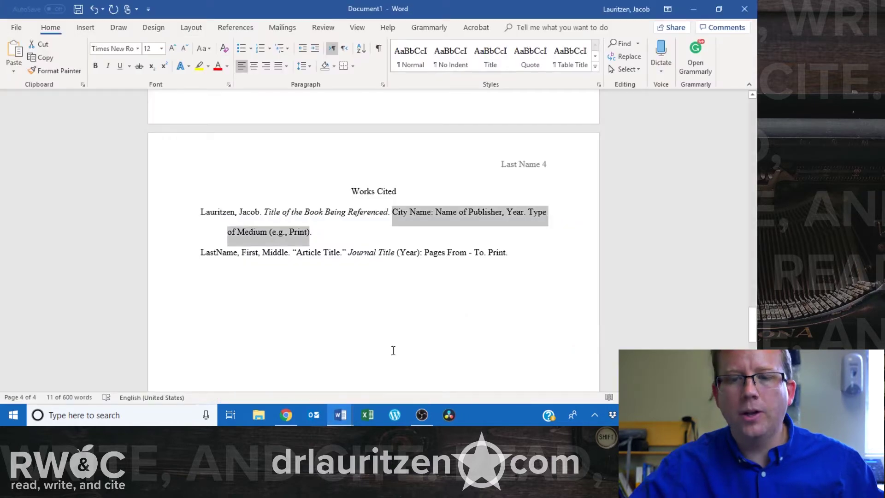